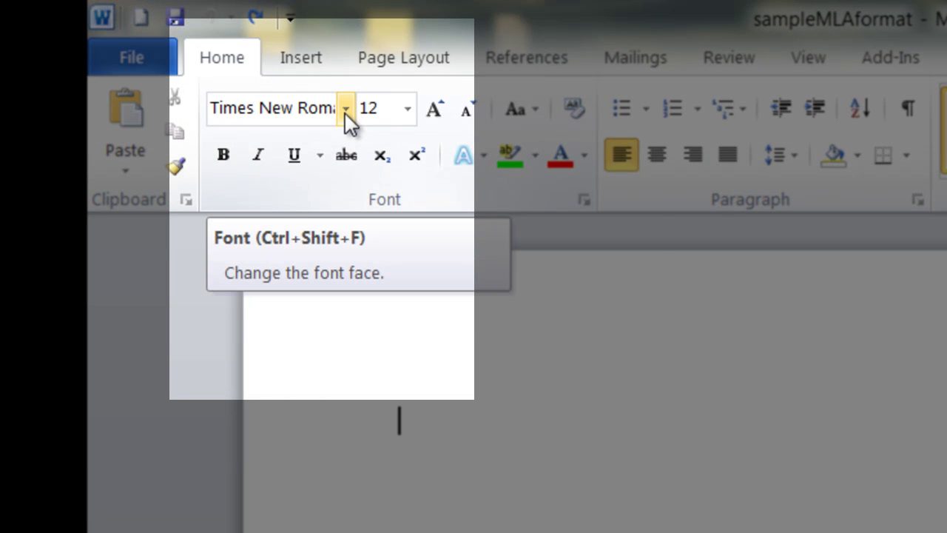
Switch the document font to Georgia and set line spacing to 2.0.
click(345, 114)
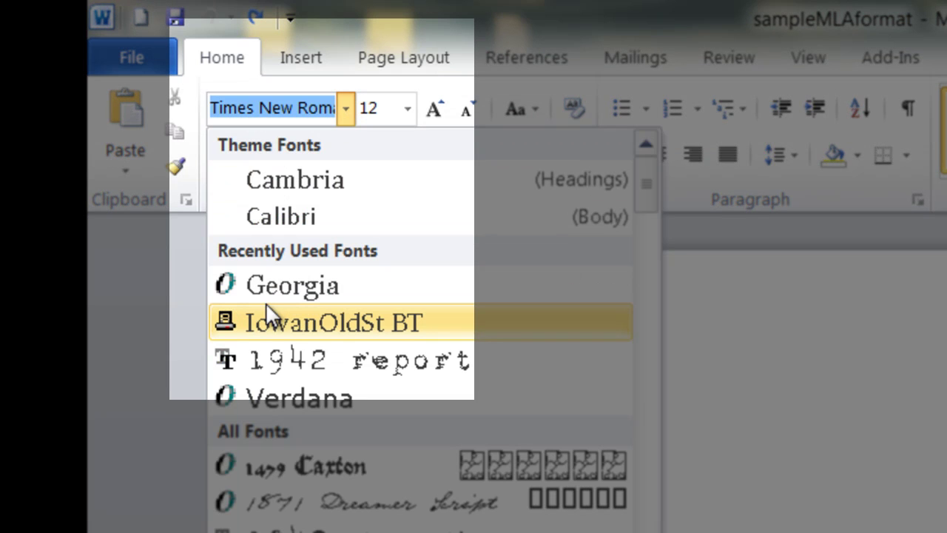
click(309, 290)
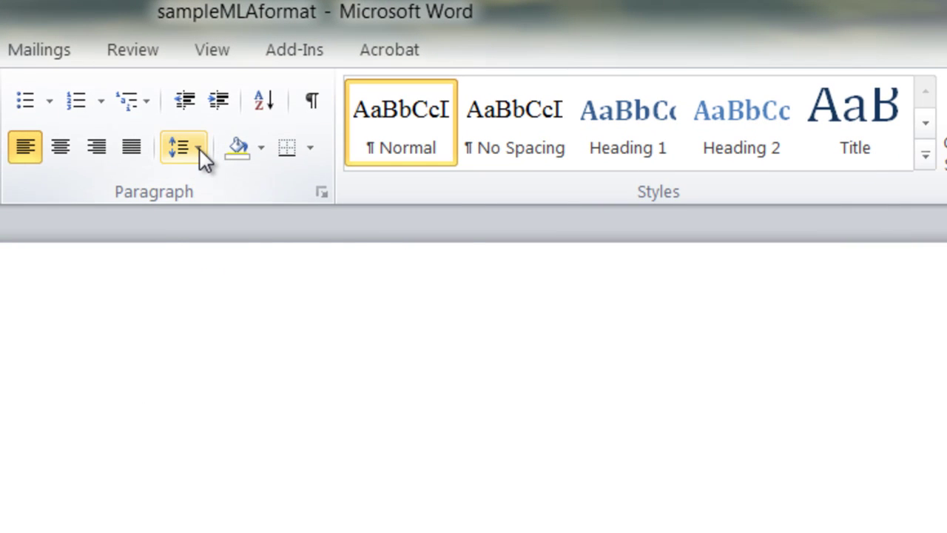
click(200, 149)
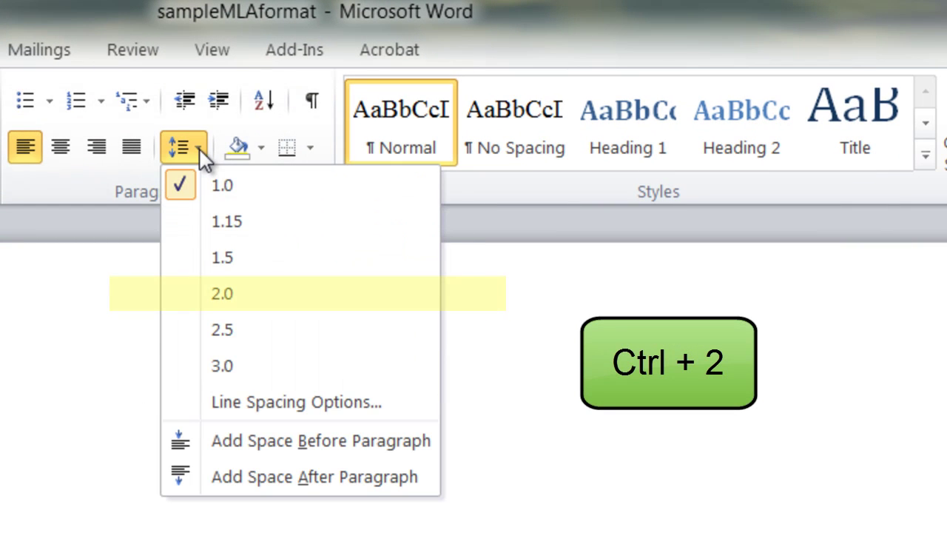
click(222, 294)
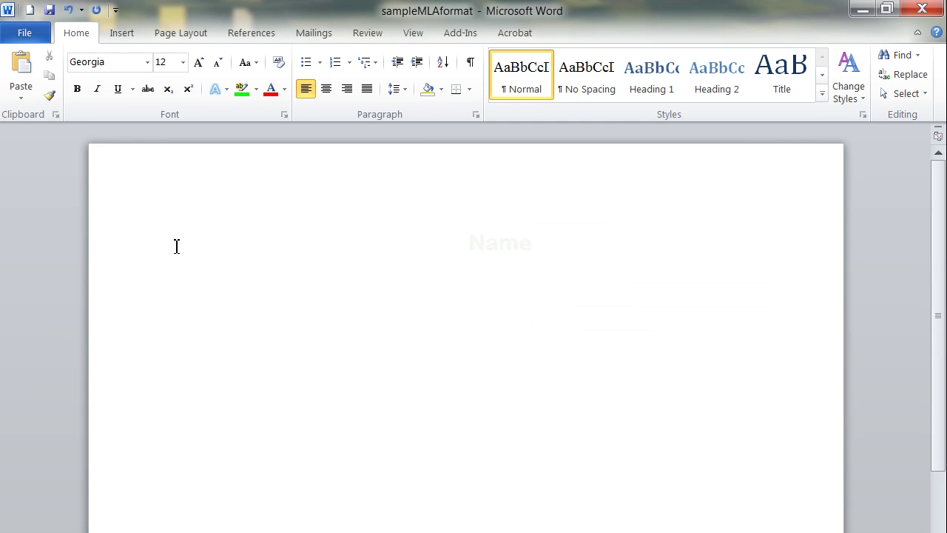
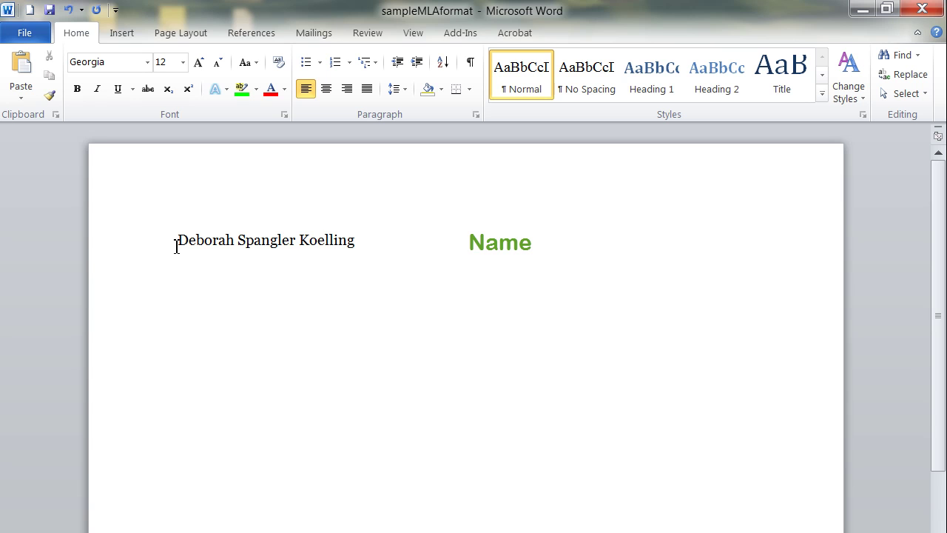
Type the author's full name, 'Course Name Assignment Name' and '12 August 2012' on separate lines.
key(Return)
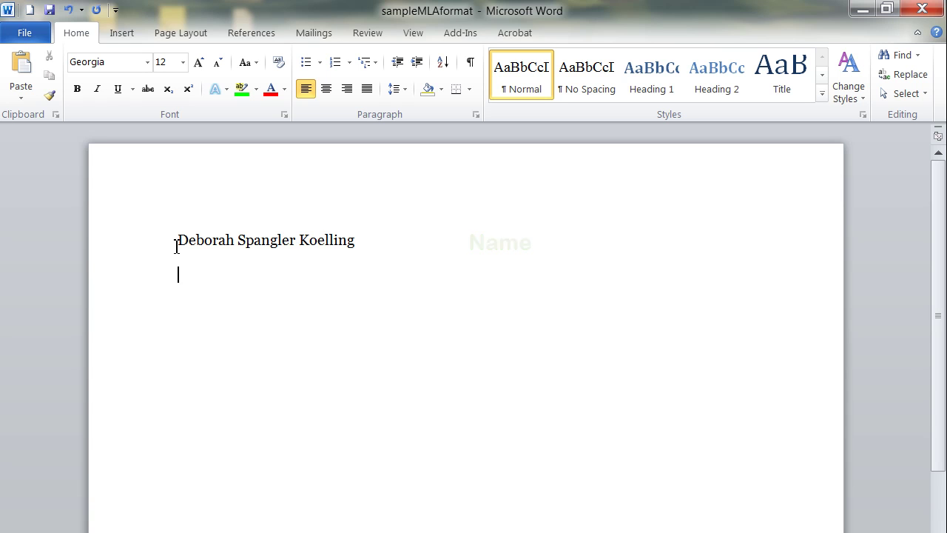
text(Course)
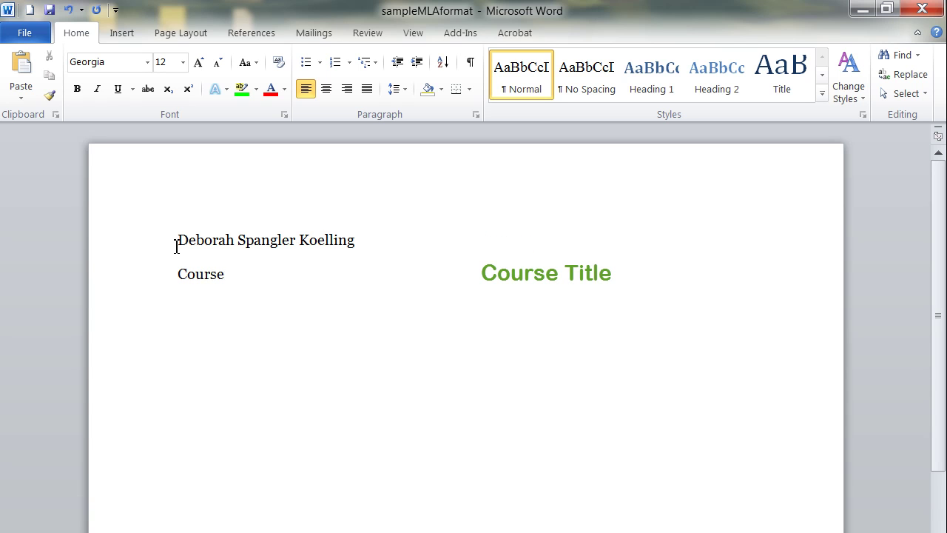
text( Name )
text(As)
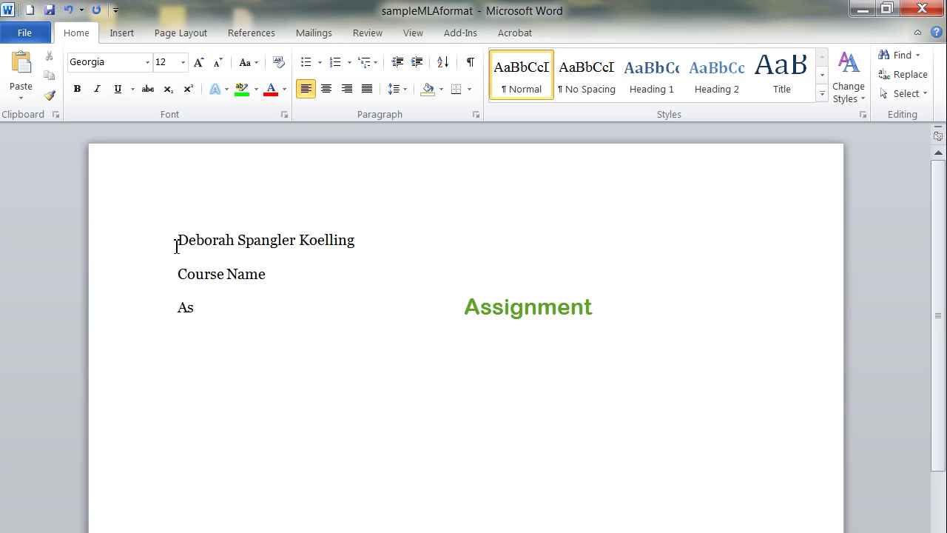
text(signment Name)
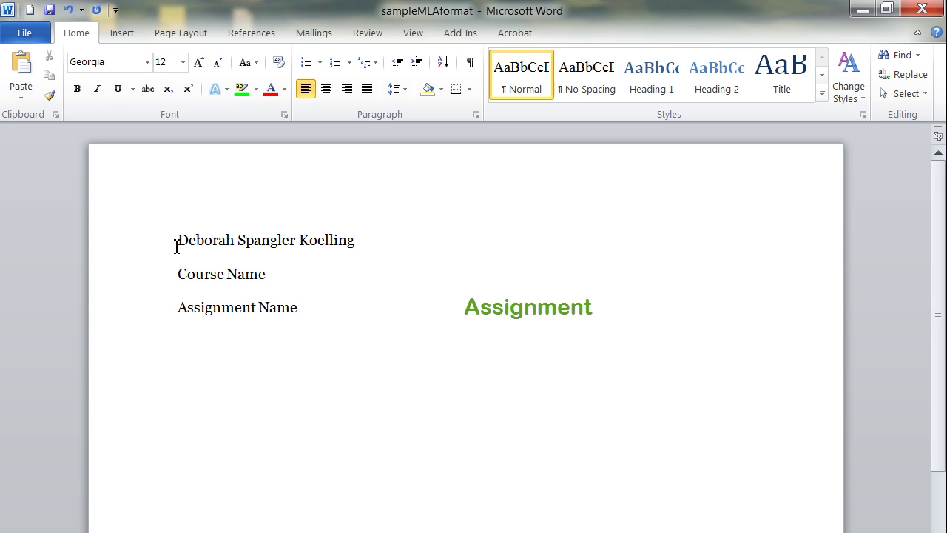
key(Return)
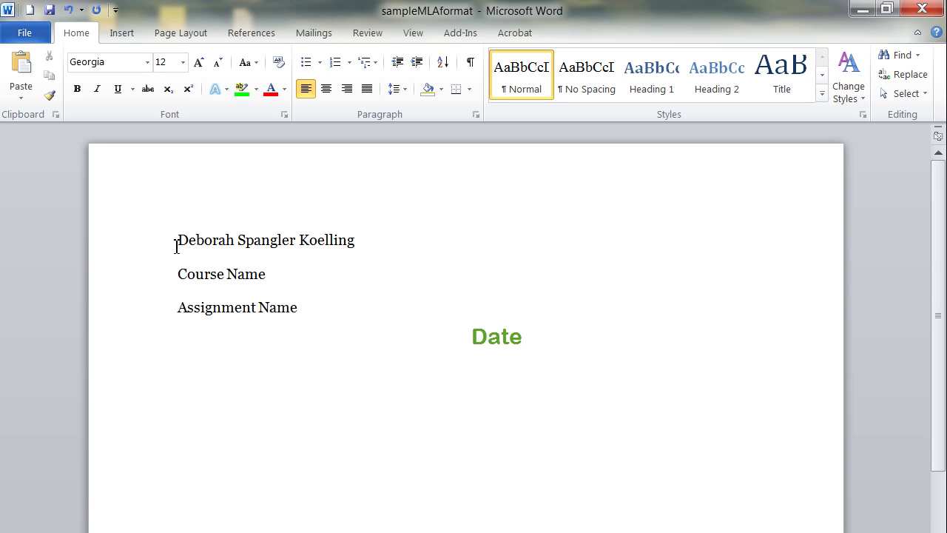
text(12 August 2012)
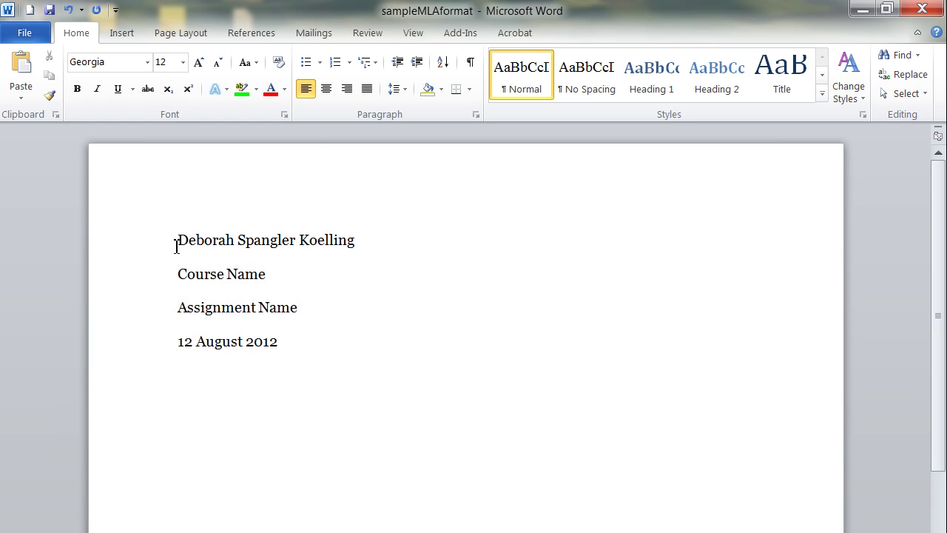
Add the centred title 'The Title of the Paper Goes Here', leaving the next line left-aligned.
click(327, 91)
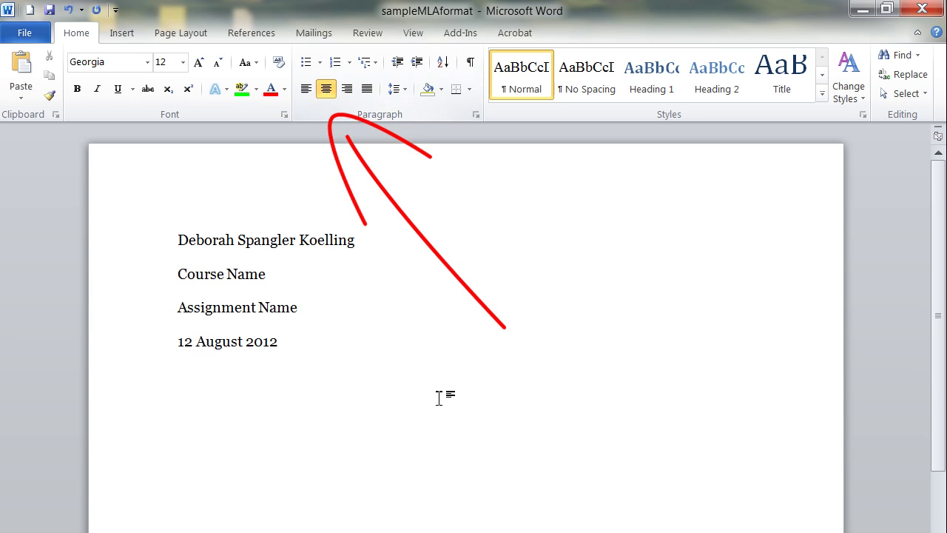
text(The )
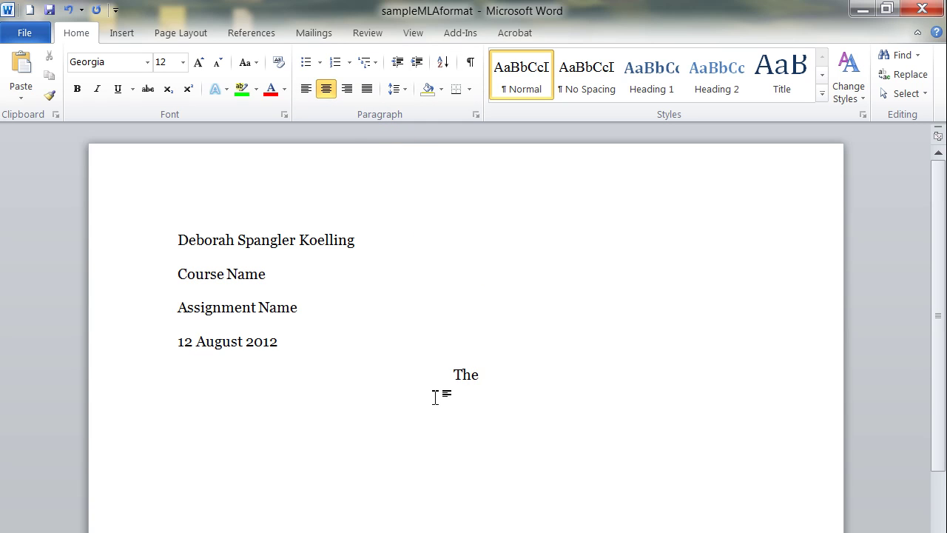
text(Title of the)
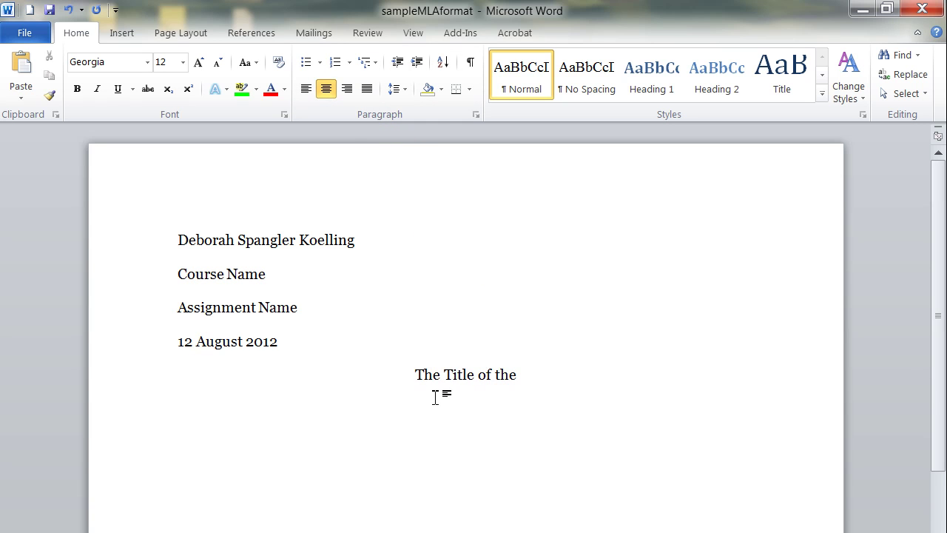
text( Paper Goes)
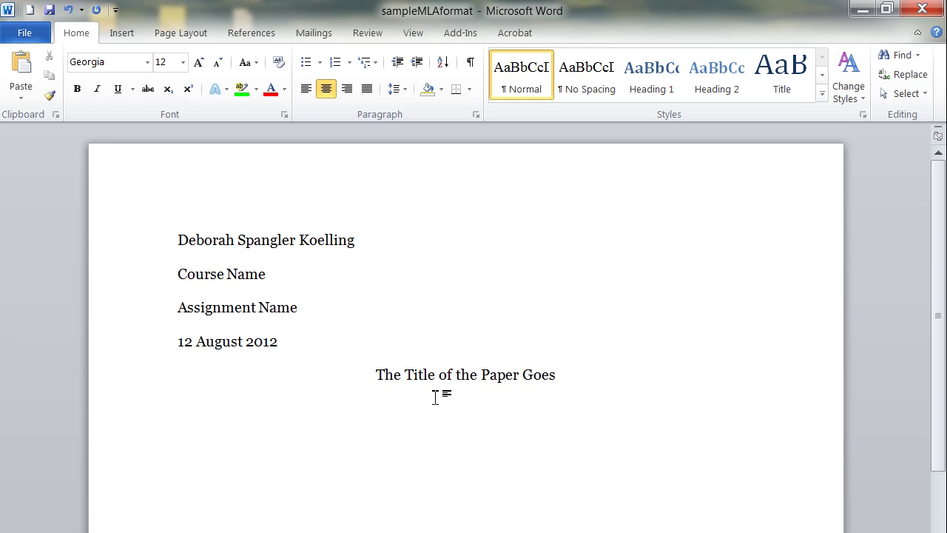
text( Here)
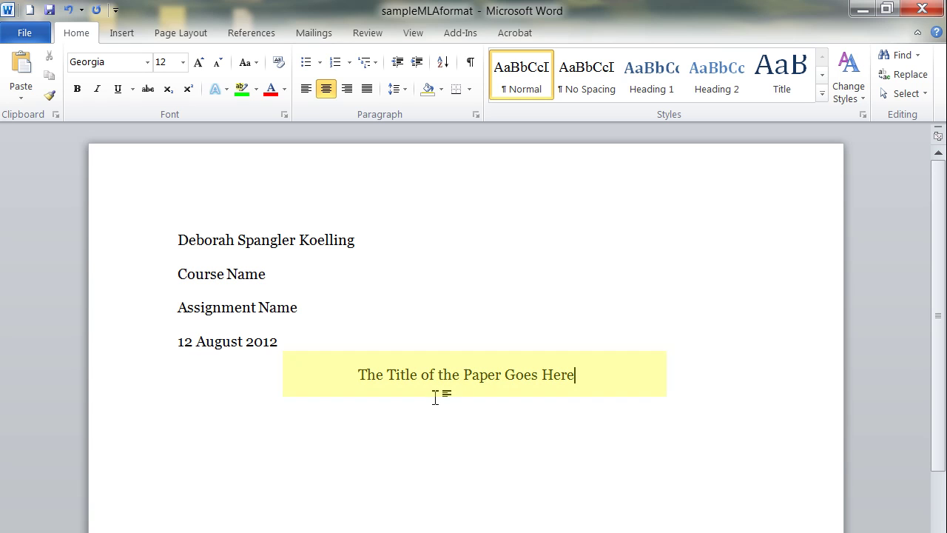
key(Return)
key(ctrl+l)
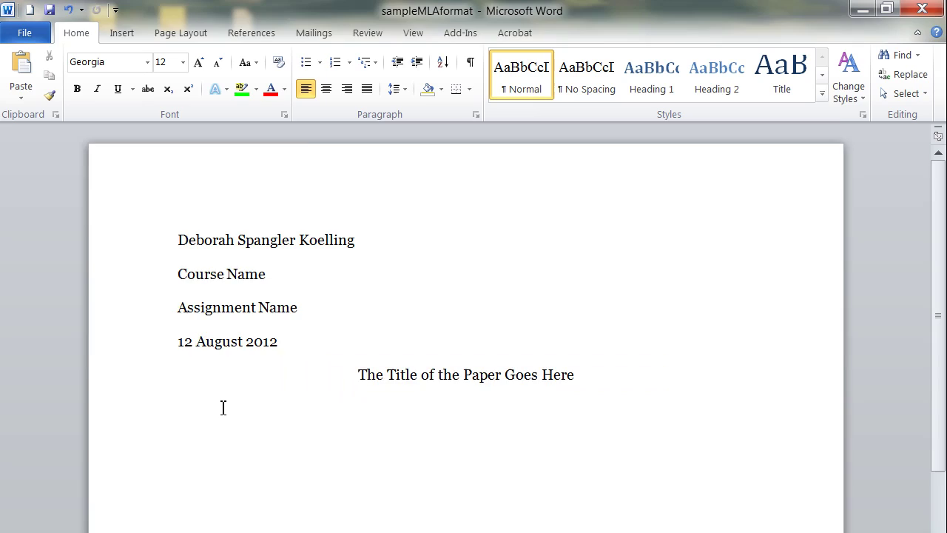
Paste the Lorem ipsum body paragraphs below the title and scroll to review them.
key(ctrl+v)
scroll(222, 407, up, 10)
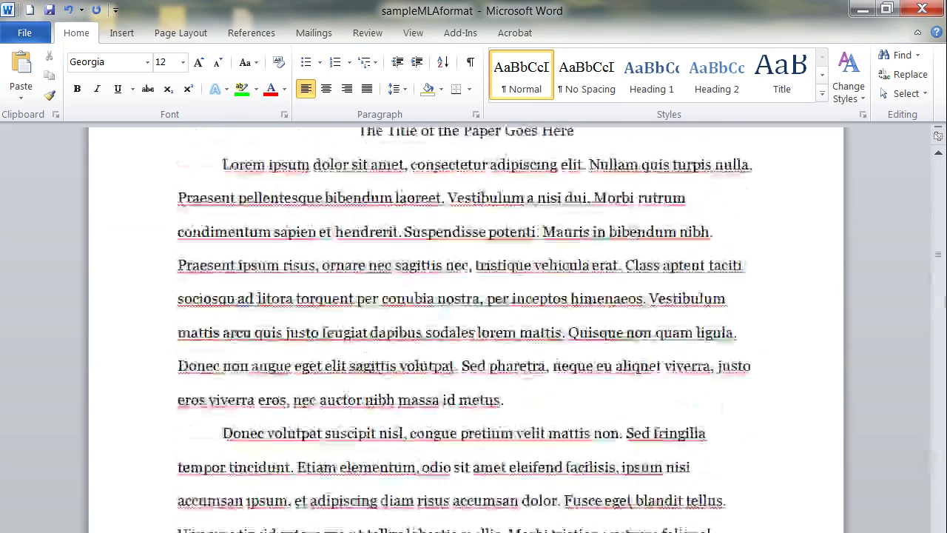
scroll(466, 333, up, 3)
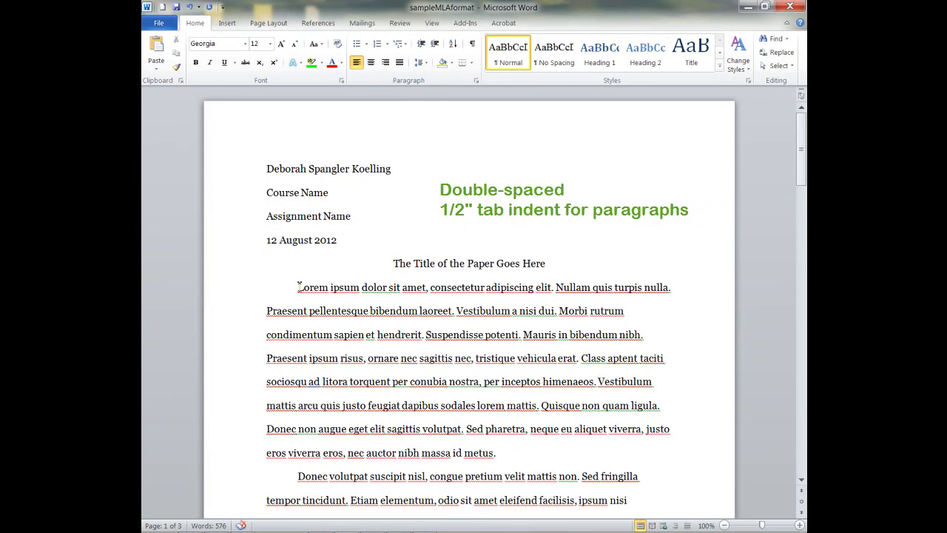
scroll(507, 449, down, 2)
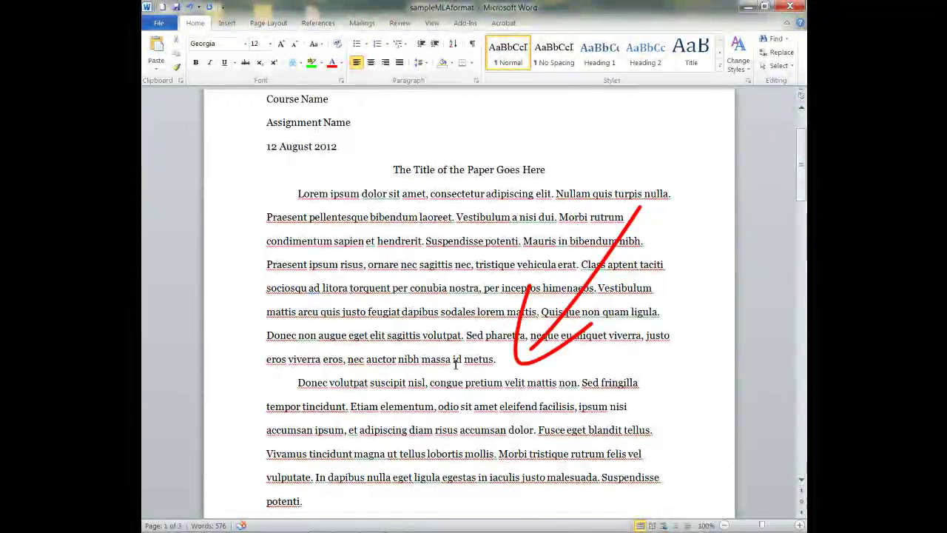
scroll(464, 423, up, 2)
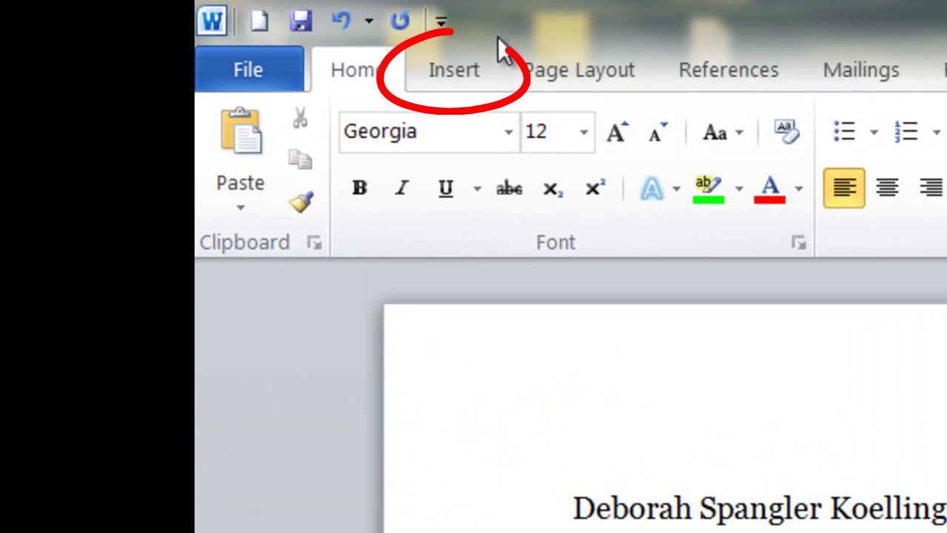
Insert a Plain Number 3 page number at the top right of the header.
click(441, 74)
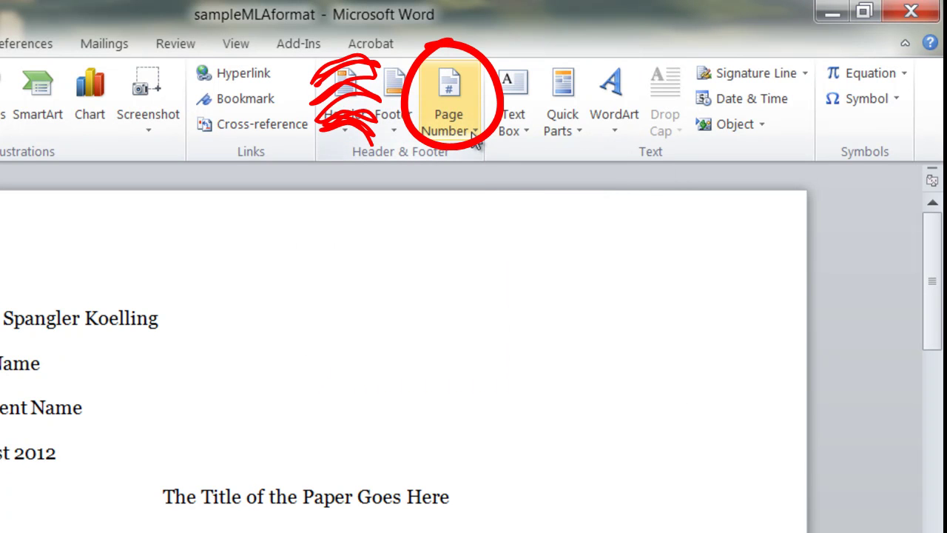
click(473, 135)
click(480, 161)
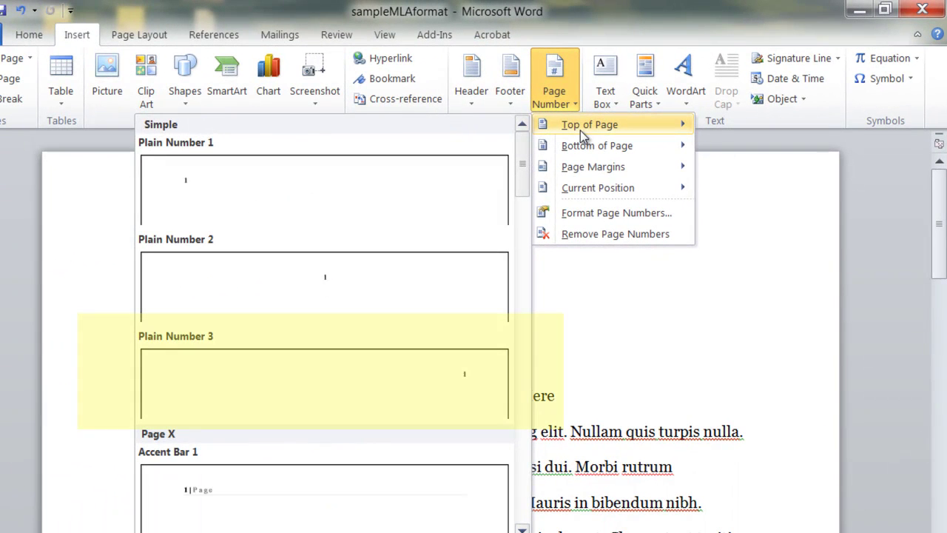
click(436, 397)
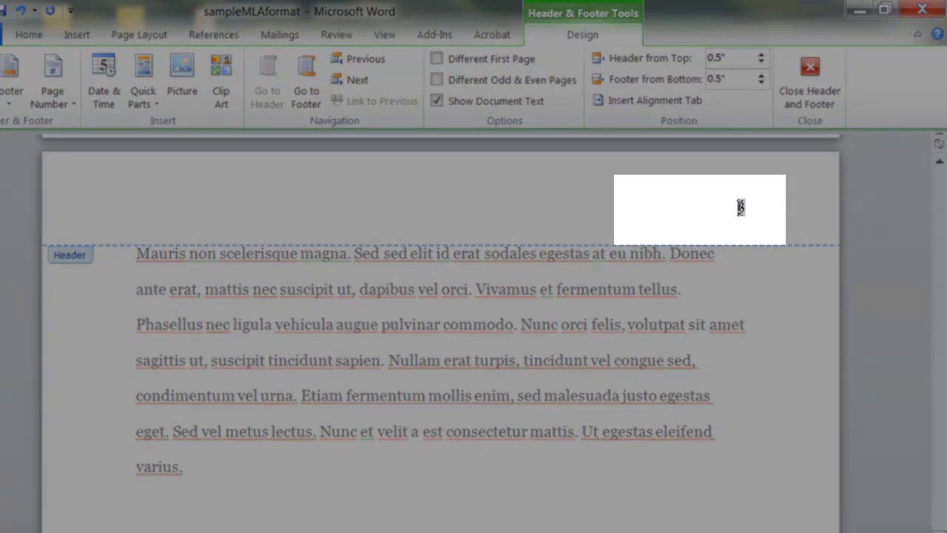
Add the author's last name before the page number, set the header in Georgia, and close the header.
text(Koelling)
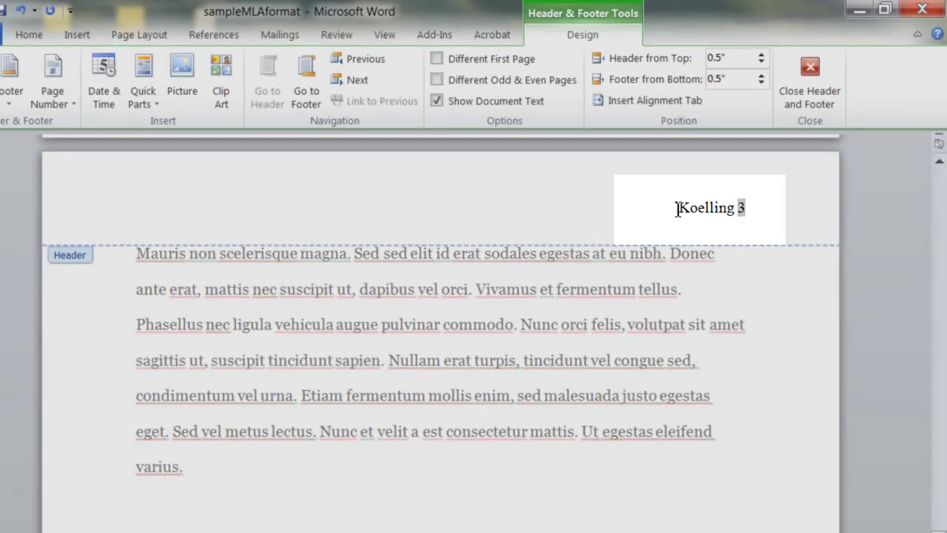
drag(676, 207, 774, 234)
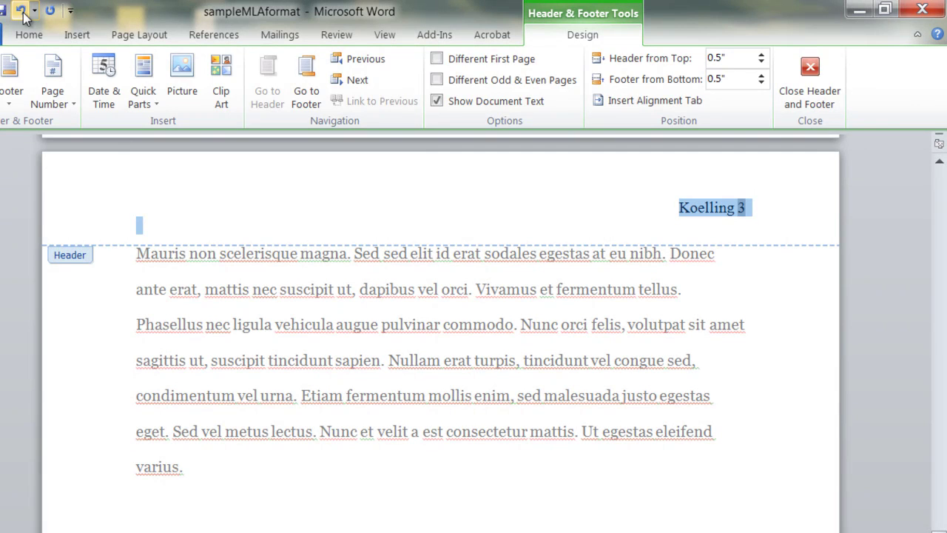
click(31, 35)
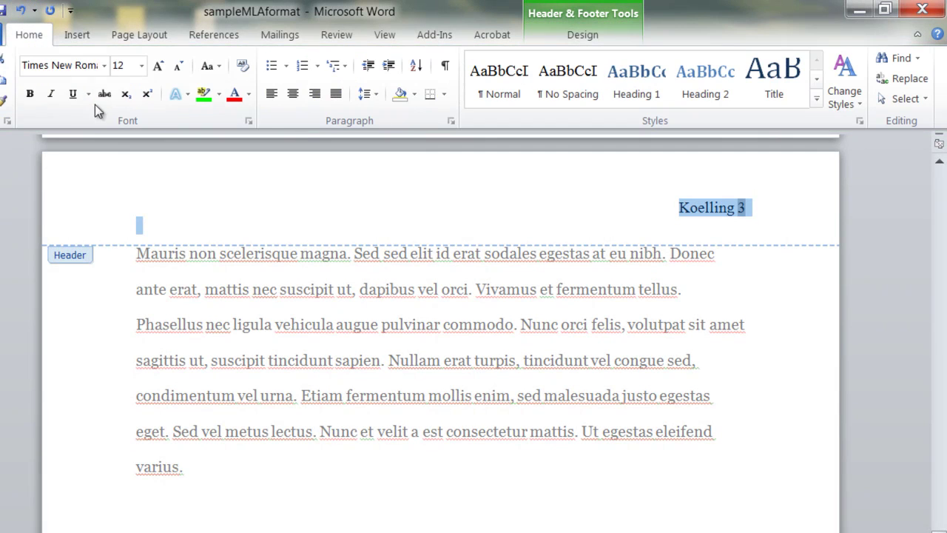
click(106, 68)
click(89, 175)
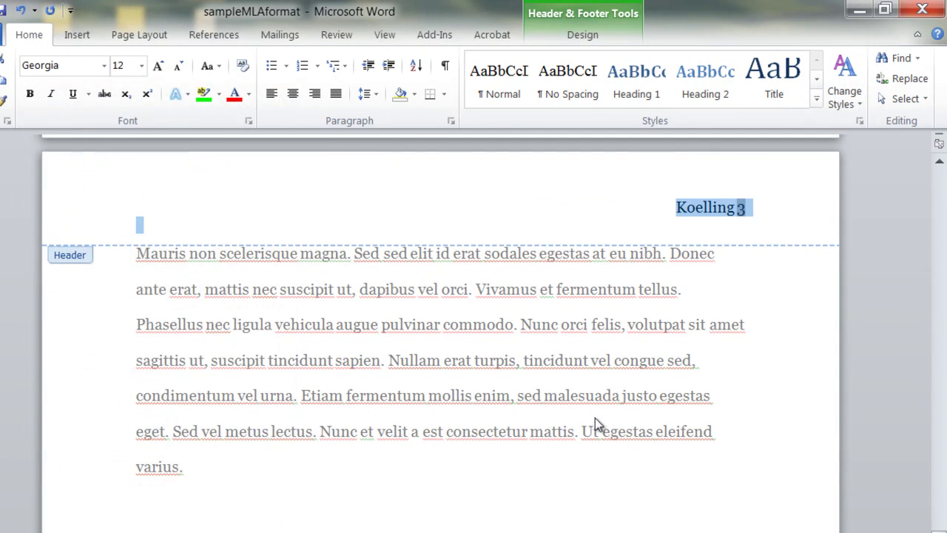
click(774, 205)
click(596, 18)
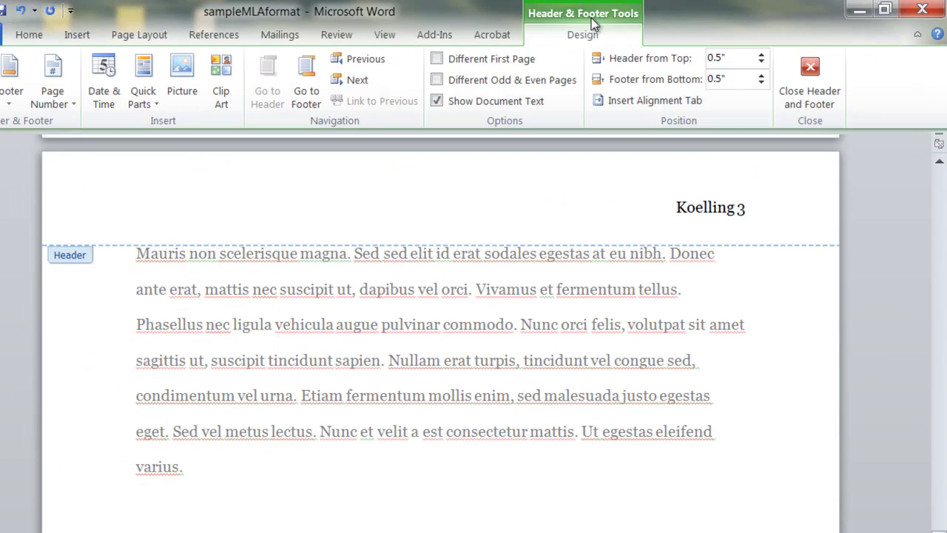
click(811, 69)
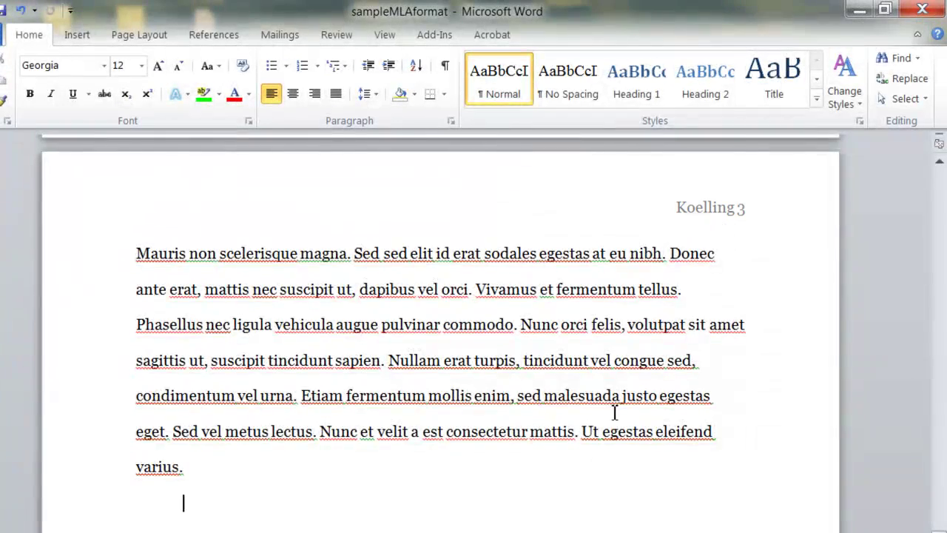
scroll(594, 497, up, 5)
scroll(592, 497, up, 5)
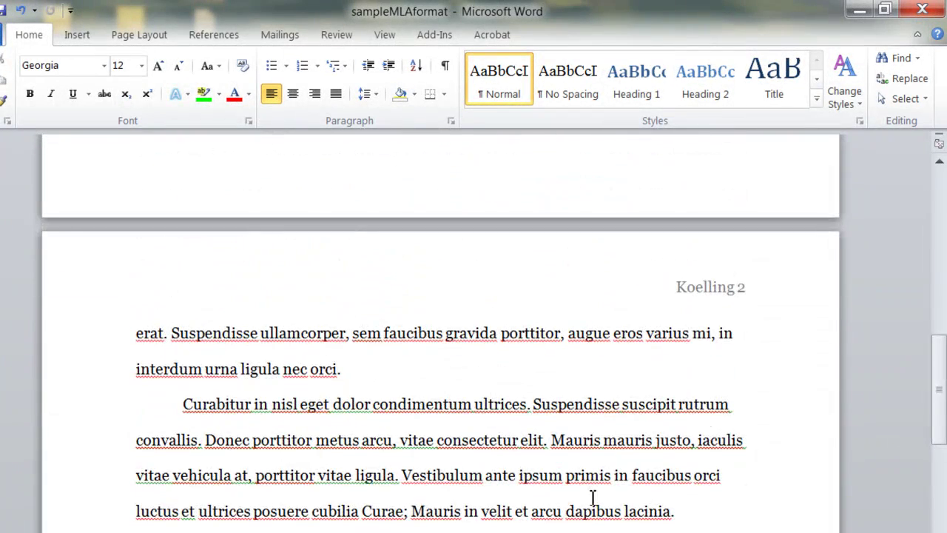
scroll(728, 296, up, 10)
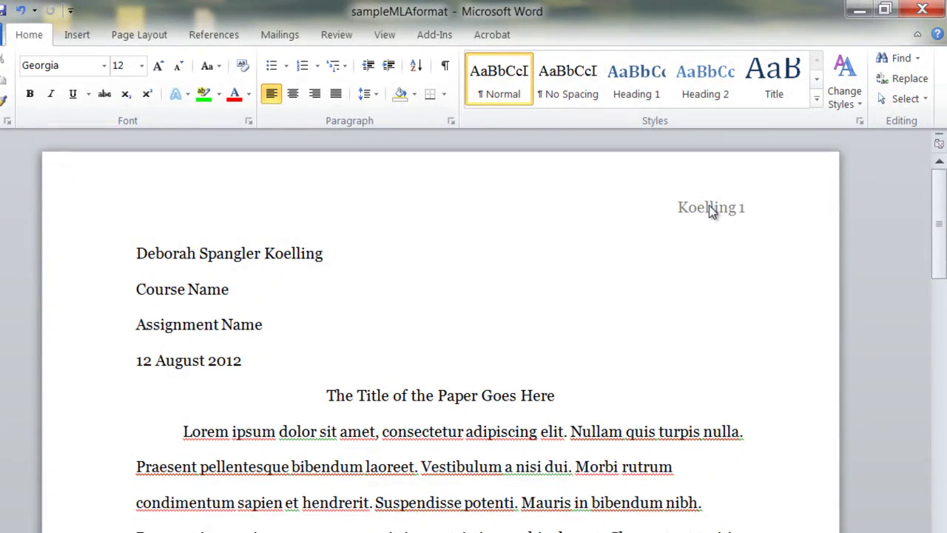
scroll(455, 454, down, 3)
scroll(455, 455, down, 15)
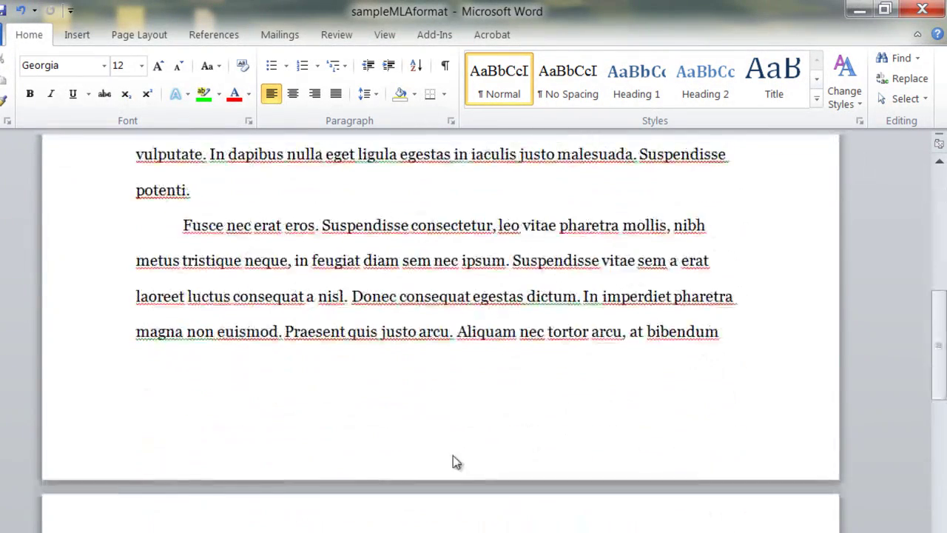
scroll(456, 458, down, 3)
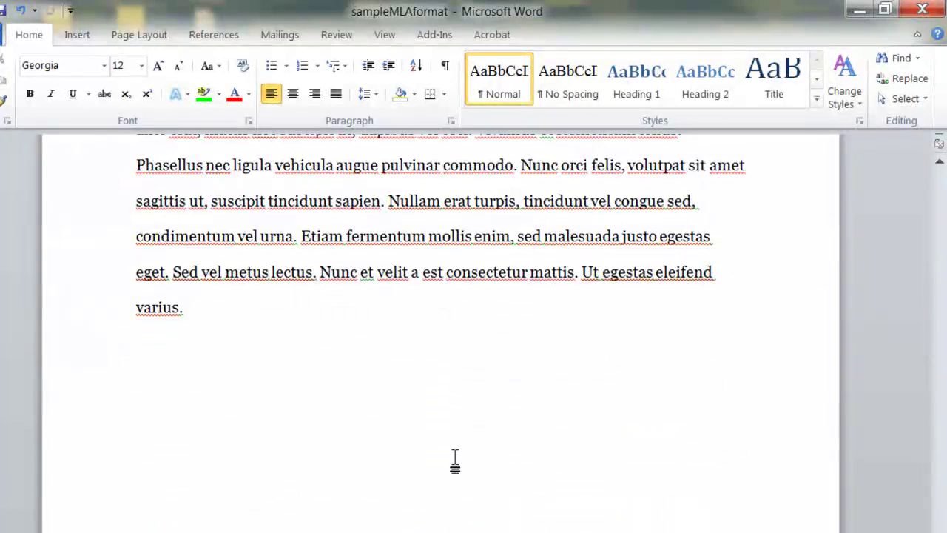
scroll(455, 459, up, 20)
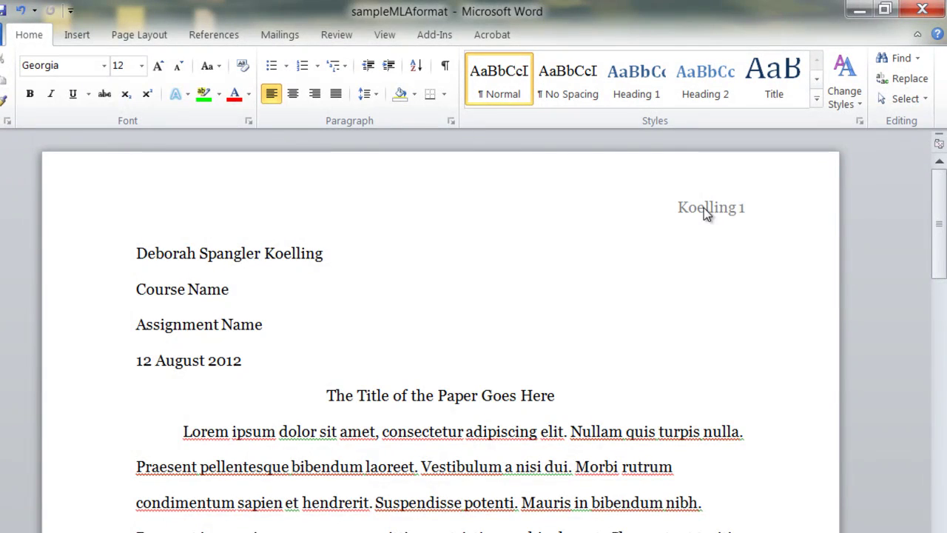
scroll(703, 207, down, 20)
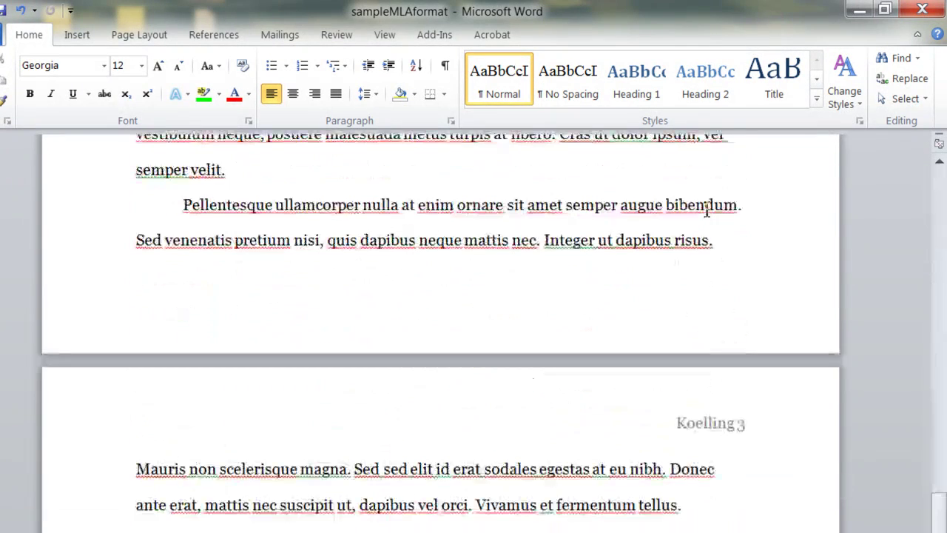
scroll(707, 211, down, 5)
click(310, 292)
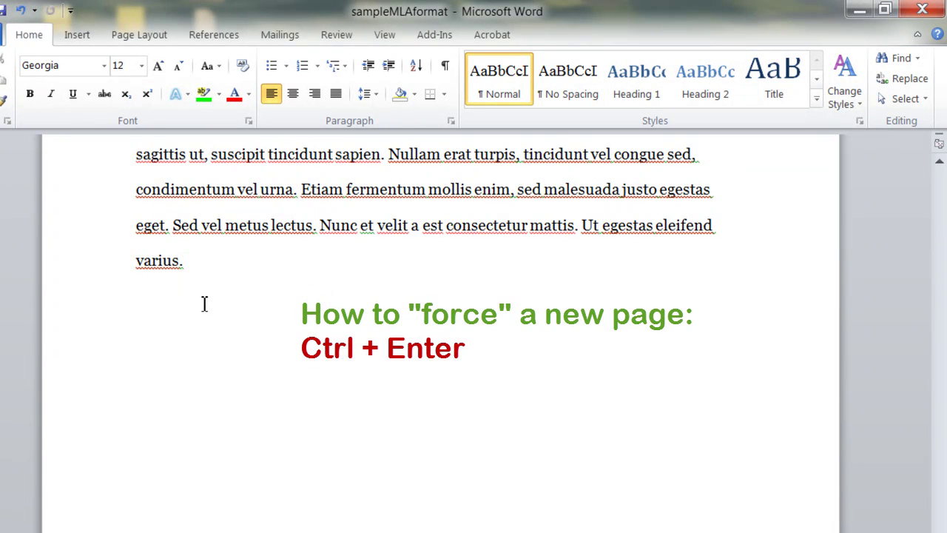
Start a new page with a centred 'Works Cited' heading and a left-aligned line beneath.
key(ctrl+Return)
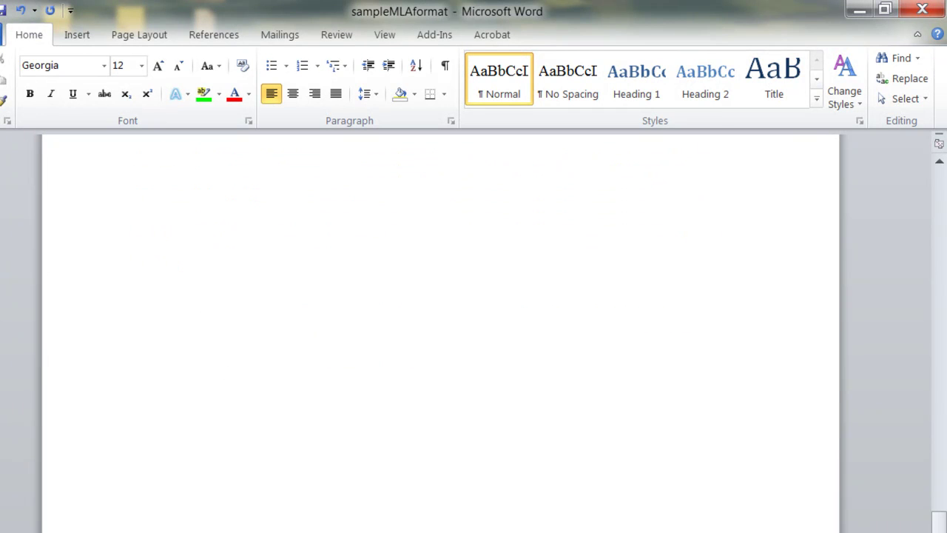
click(294, 95)
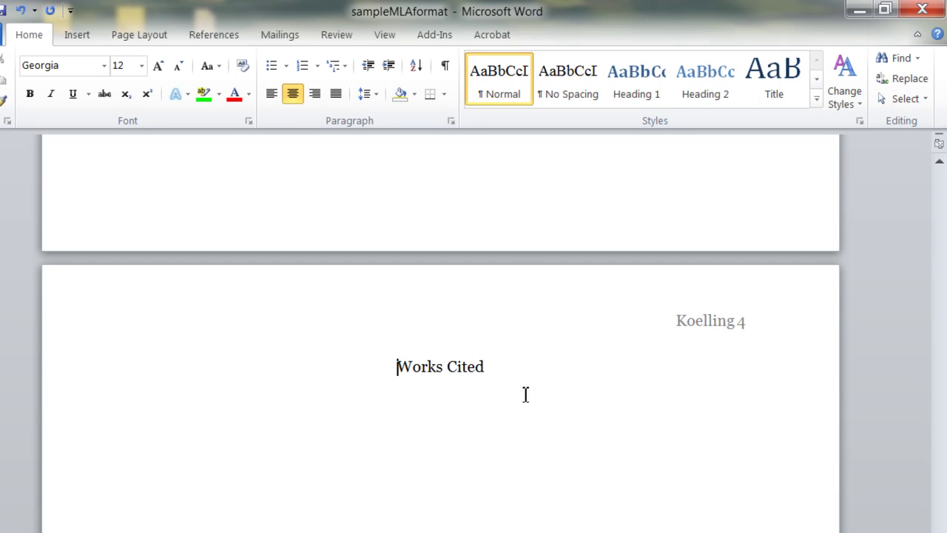
click(523, 378)
key(Return)
click(263, 95)
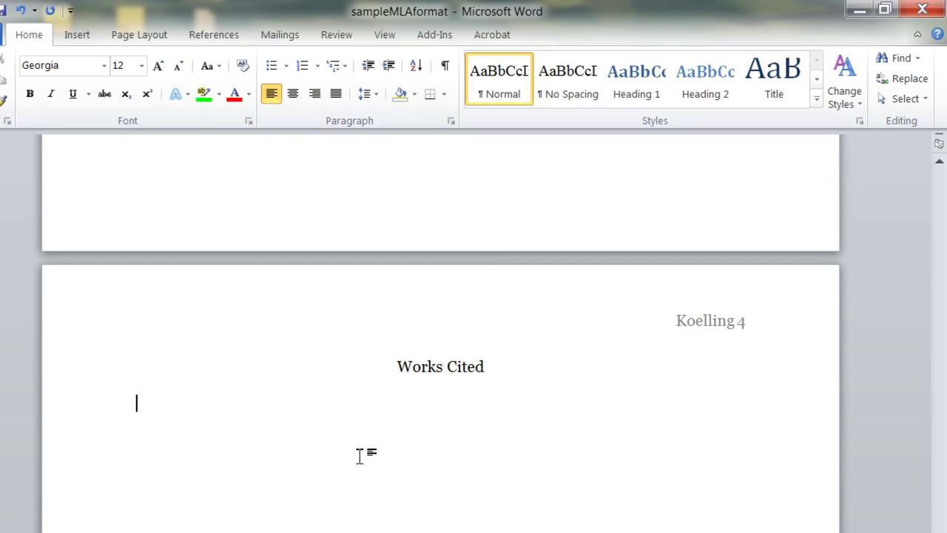
scroll(361, 455, up, 20)
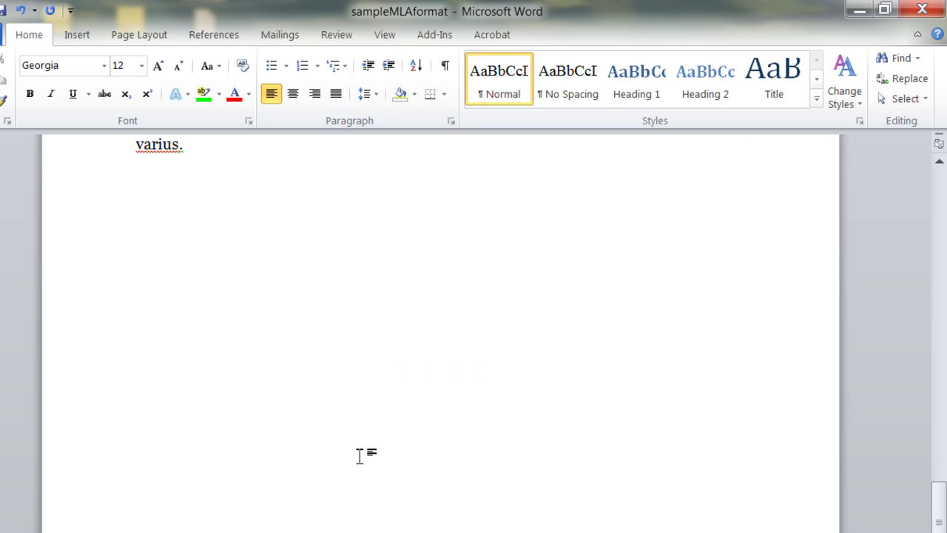